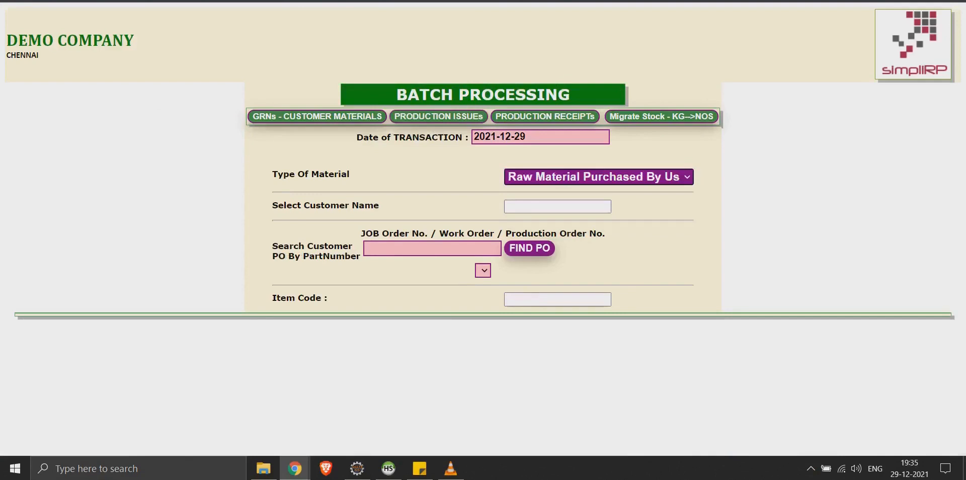
Look up the stock batches for the item code "bright rod" among the raw materials purchased by the company.
{"action": "left_click", "coordinate": [582, 297]}
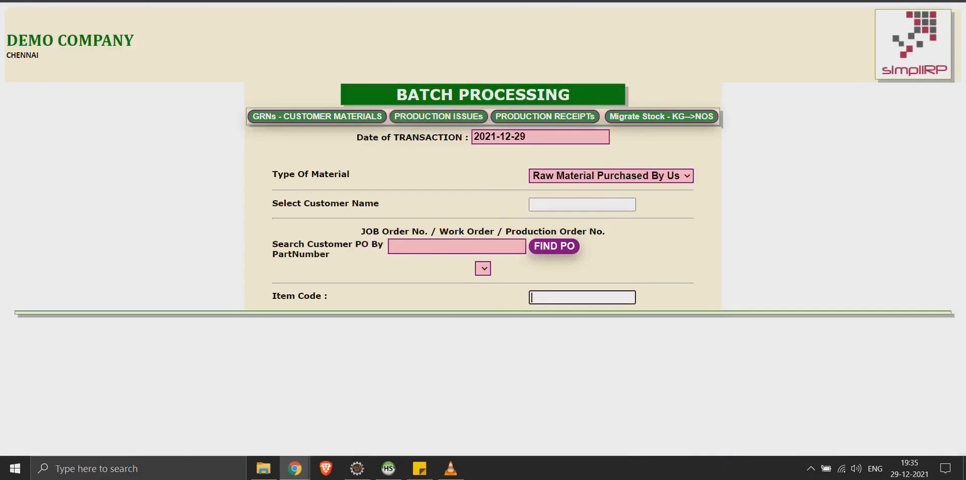
{"action": "type", "text": "bright rod"}
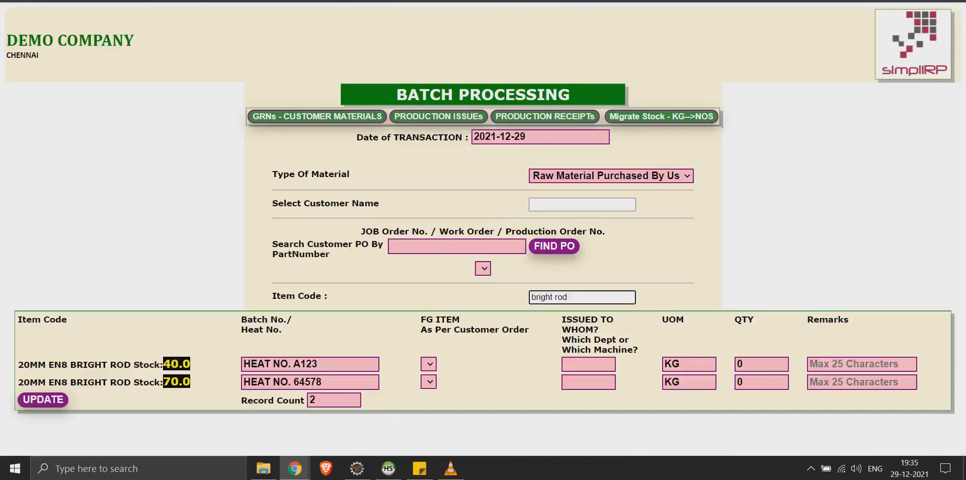
{"action": "key", "text": "Tab"}
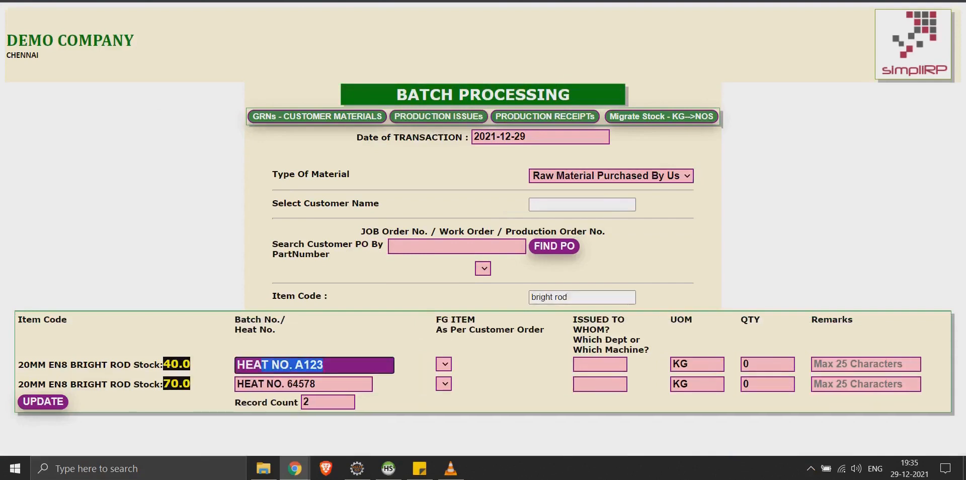
{"action": "key", "text": "Tab"}
{"action": "left_click", "coordinate": [177, 382]}
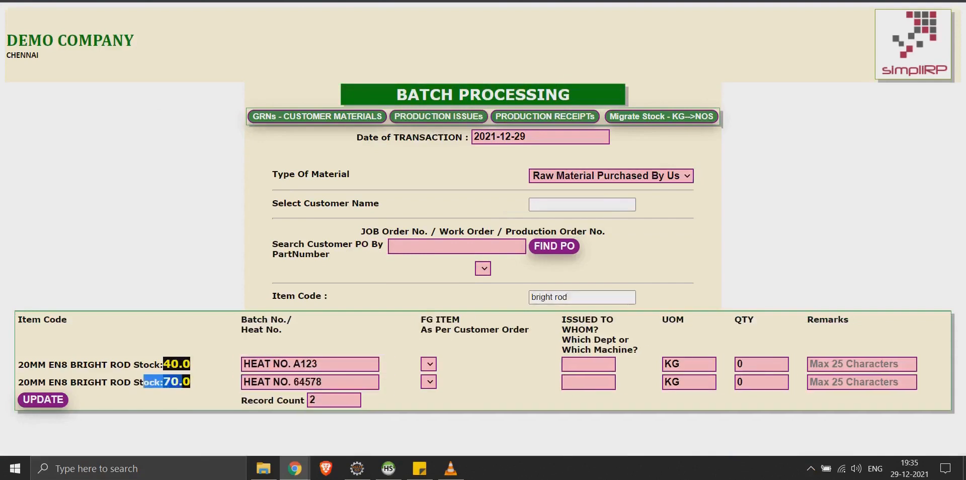
Assign the 20MM EN8 BRIGHT ROD batch HEAT NO. 64578 to MACHINE 1 (17).
{"action": "left_click", "coordinate": [589, 382]}
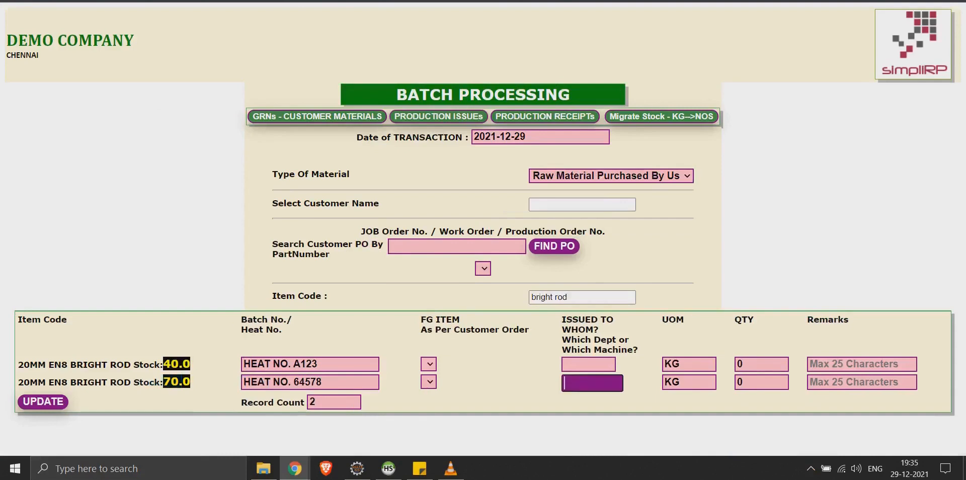
{"action": "type", "text": "machin"}
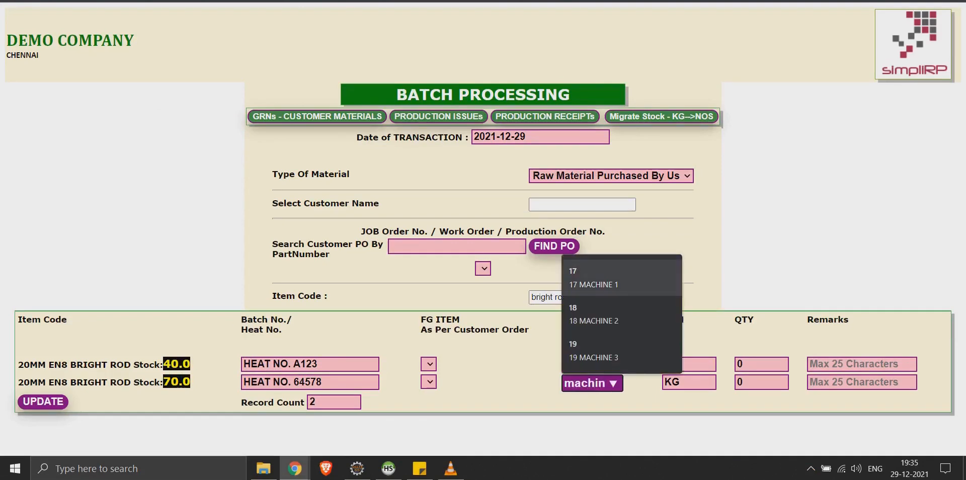
{"action": "key", "text": "Tab"}
{"action": "key", "text": "Tab"}
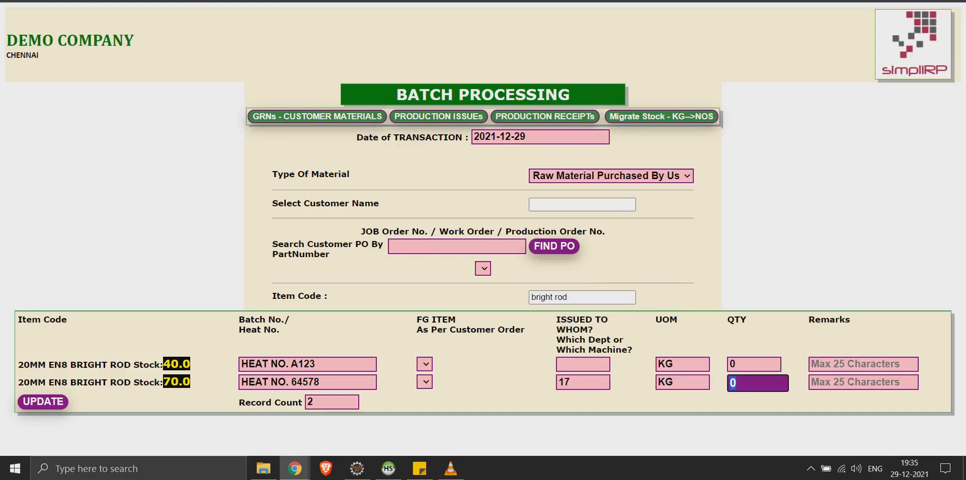
Issue a quantity of 20 KG from HEAT NO. 64578 with the remark "5 bolts per kg" and save the issue.
{"action": "type", "text": "20"}
{"action": "key", "text": "Tab"}
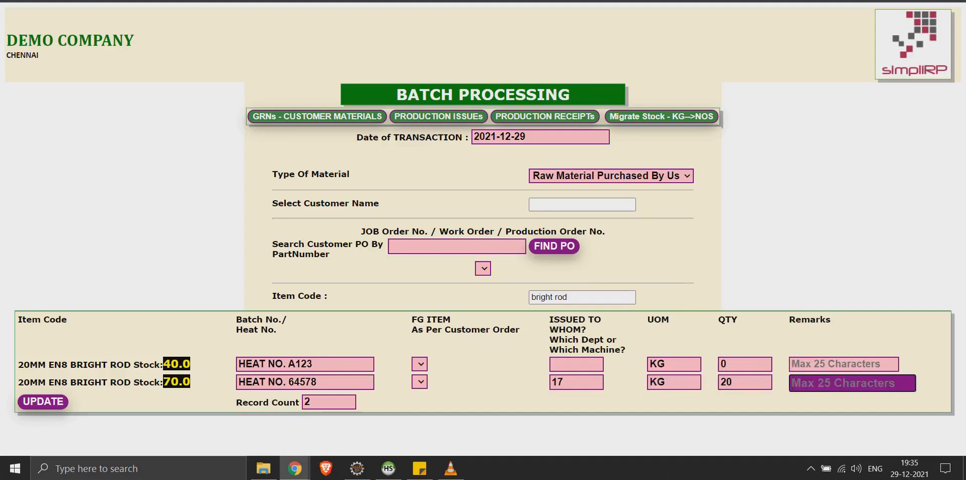
{"action": "type", "text": "5 bo"}
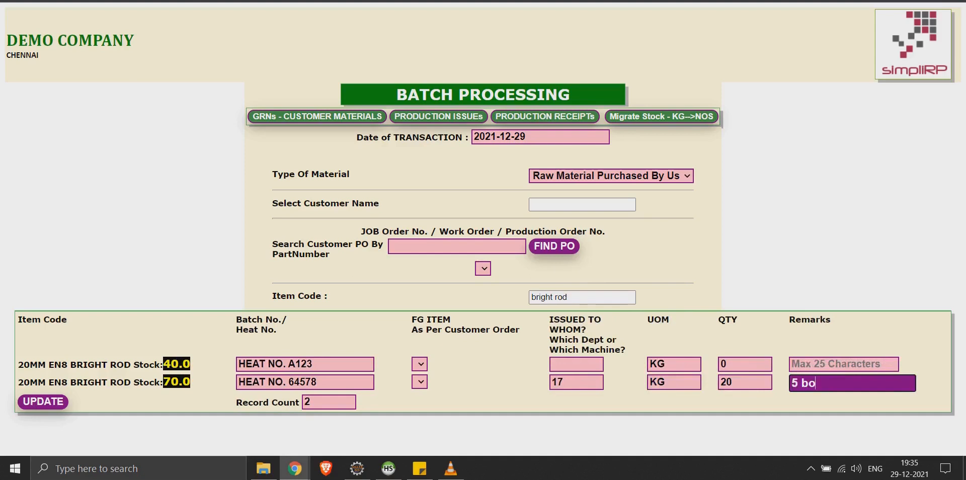
{"action": "type", "text": "lts per kg"}
{"action": "key", "text": "Tab"}
{"action": "key", "text": "Return"}
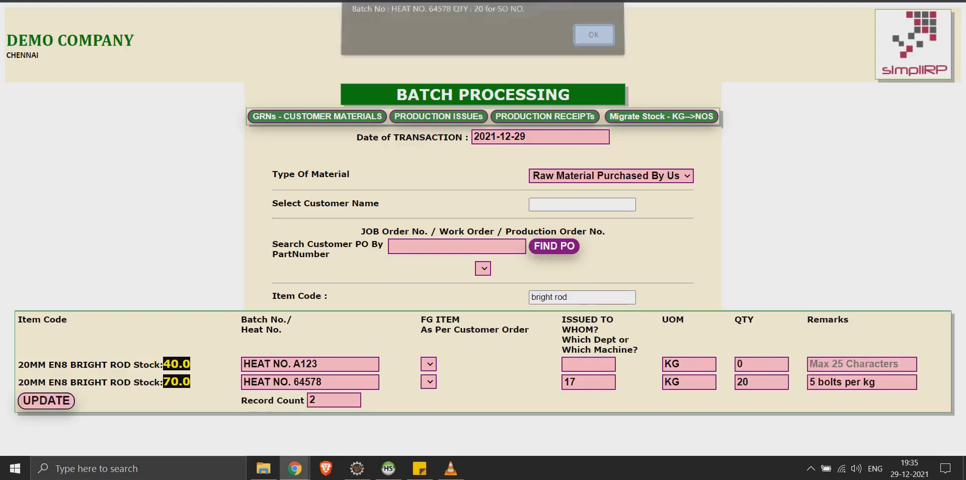
{"action": "key", "text": "Return"}
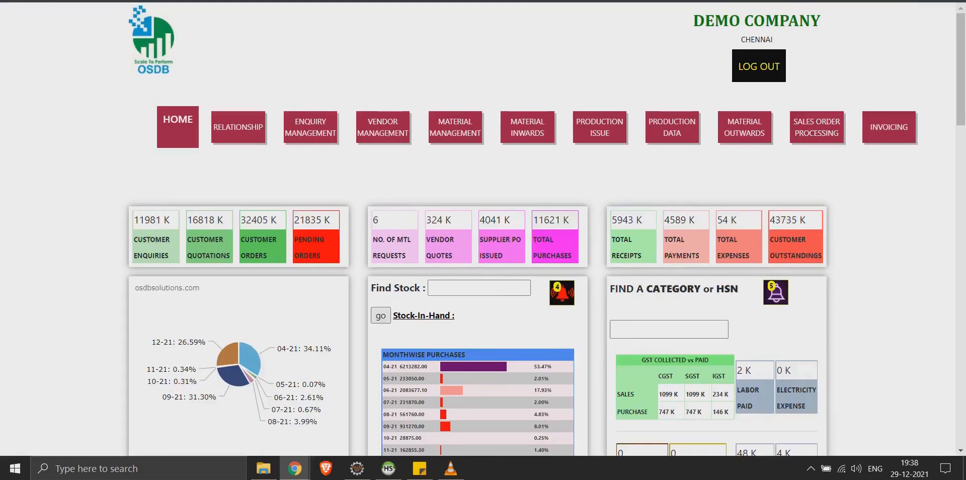
Open the list of MIVs to process under production issue and confirm MIV 69, dated 2021-12-29, for MACHINE 1.
{"action": "mouse_move", "coordinate": [658, 123]}
{"action": "scroll", "coordinate": [599, 151], "scroll_direction": "down", "scroll_amount": 3}
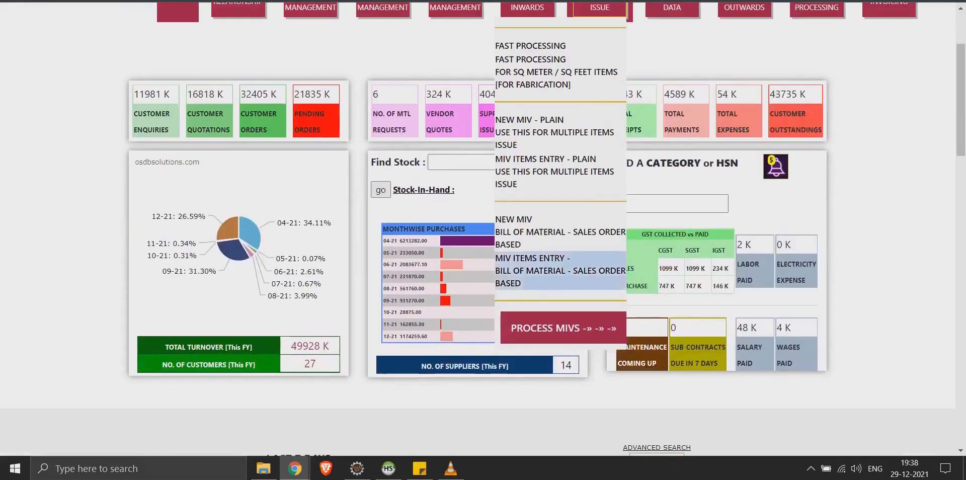
{"action": "mouse_move", "coordinate": [563, 329]}
{"action": "left_click", "coordinate": [432, 334]}
{"action": "scroll", "coordinate": [258, 251], "scroll_direction": "down", "scroll_amount": 15}
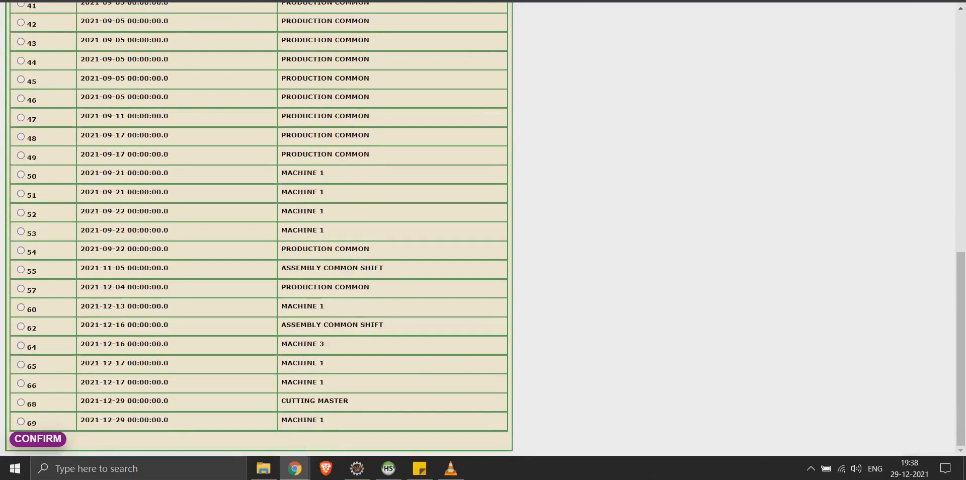
{"action": "left_click", "coordinate": [21, 421]}
{"action": "left_click", "coordinate": [37, 440]}
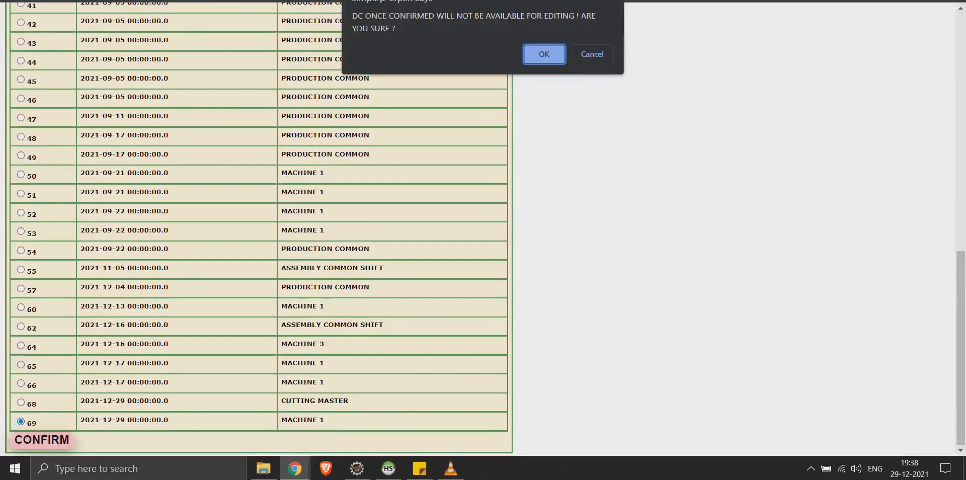
{"action": "key", "text": "Return"}
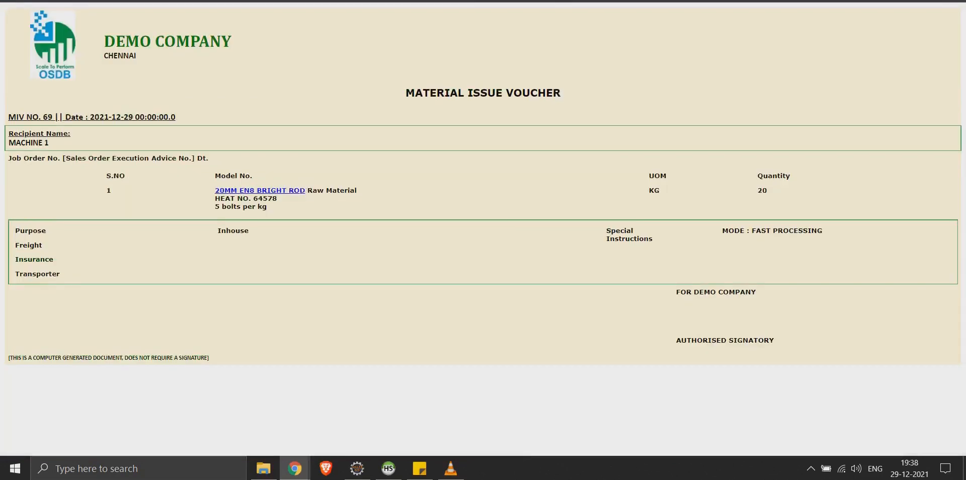
Review the material issue voucher's heading, recipient, heat number and item remark.
{"action": "left_click_drag", "start_coordinate": [403, 93], "coordinate": [352, 143]}
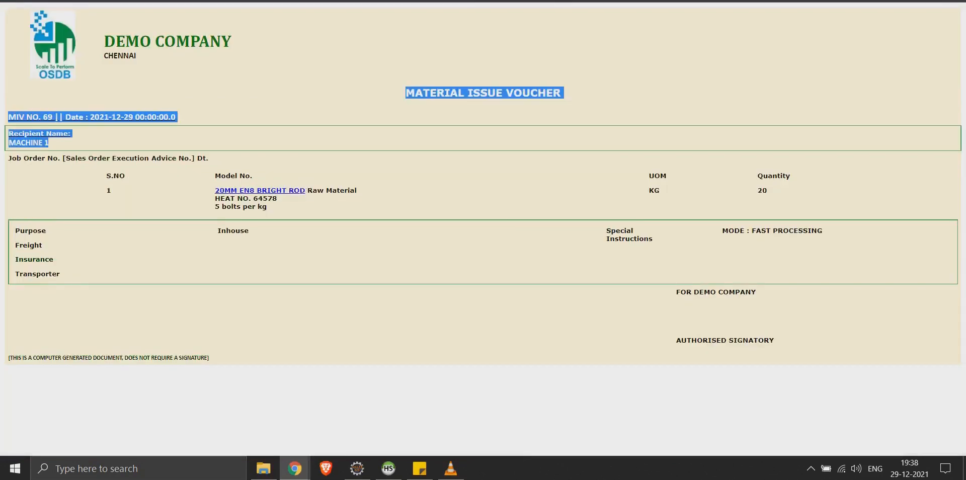
{"action": "left_click", "coordinate": [353, 143]}
{"action": "left_click_drag", "start_coordinate": [216, 199], "coordinate": [267, 206]}
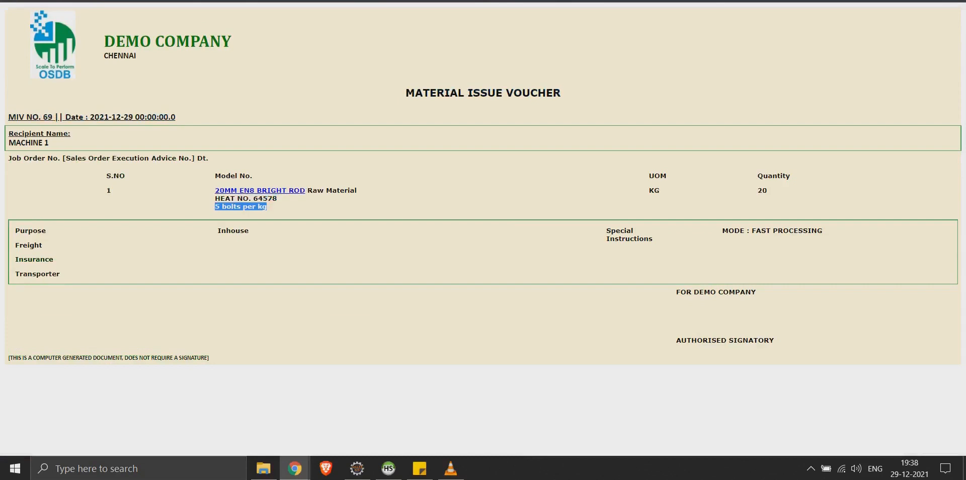
{"action": "triple_click", "coordinate": [241, 198]}
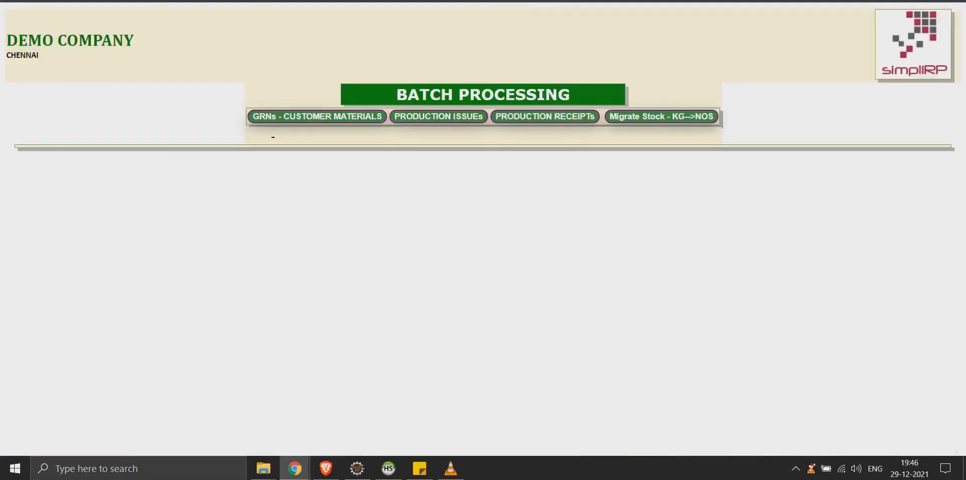
Open the production receipts in batch processing and select MIV 69 for MACHINE 1 with HEAT NO. 64578.
{"action": "left_click", "coordinate": [545, 117]}
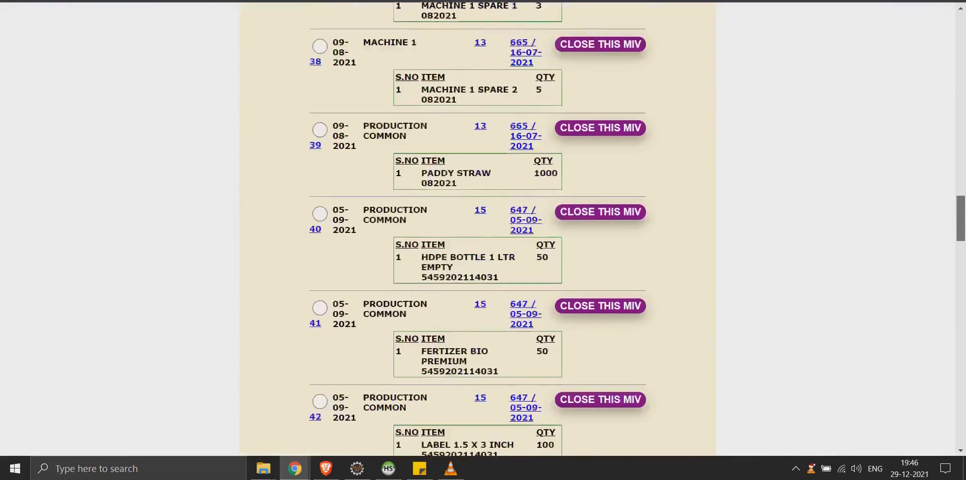
{"action": "left_click_drag", "start_coordinate": [961, 218], "coordinate": [961, 424]}
{"action": "left_click_drag", "start_coordinate": [549, 405], "coordinate": [421, 406]}
{"action": "left_click", "coordinate": [422, 407]}
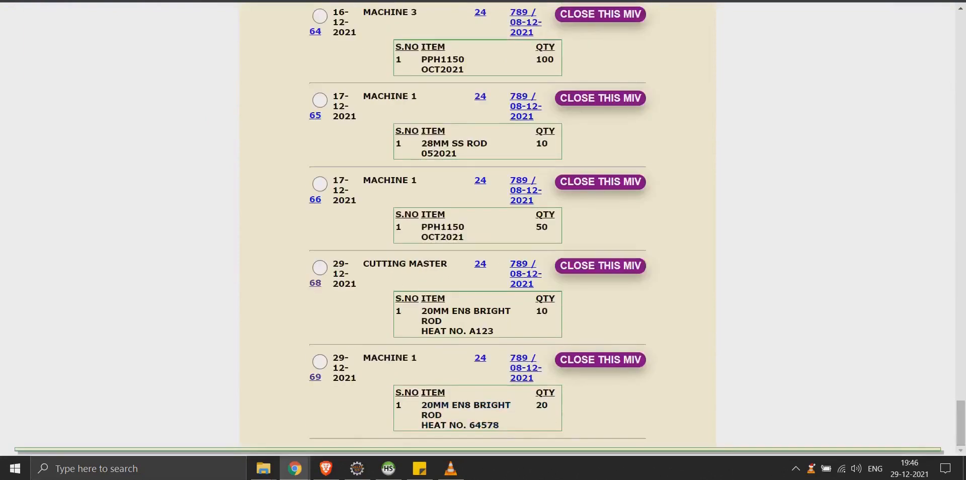
{"action": "left_click", "coordinate": [320, 362]}
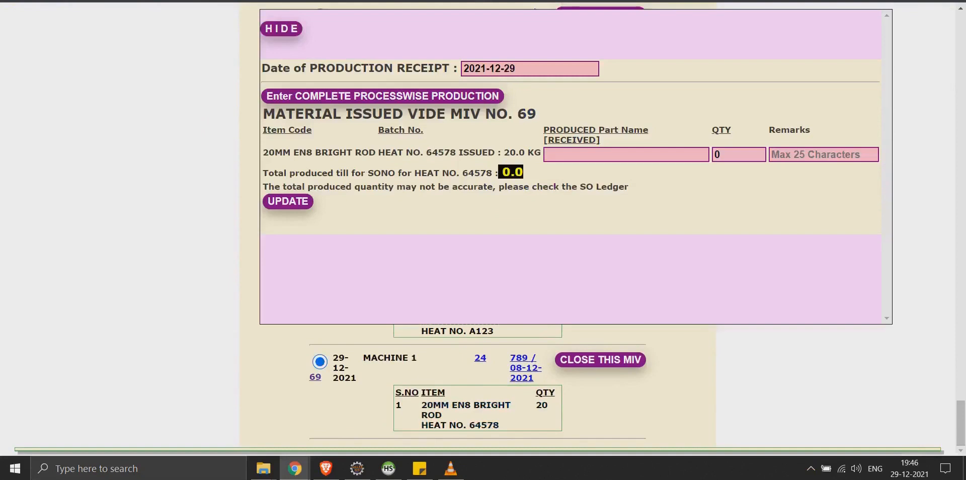
Set the produced part for MIV 69 to "Bolt M20 Hex head X 40mm FG".
{"action": "left_click", "coordinate": [613, 155]}
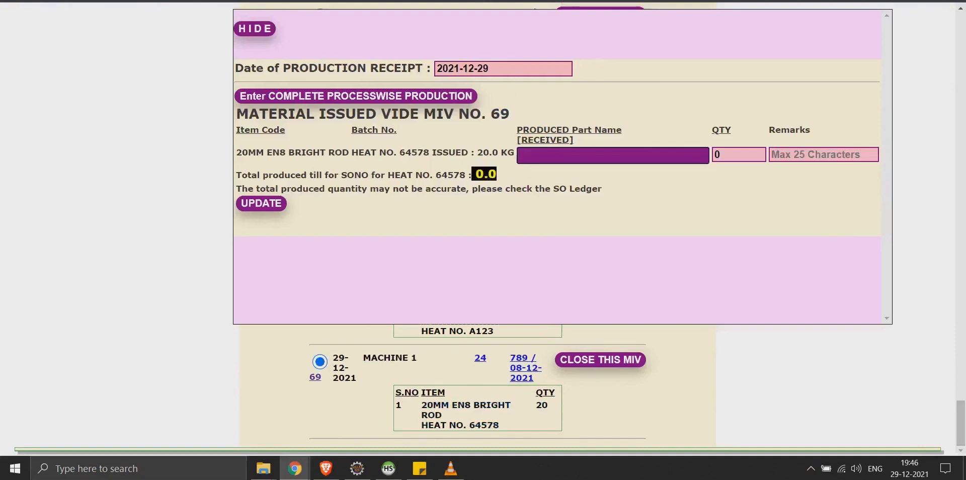
{"action": "type", "text": "bolt 20"}
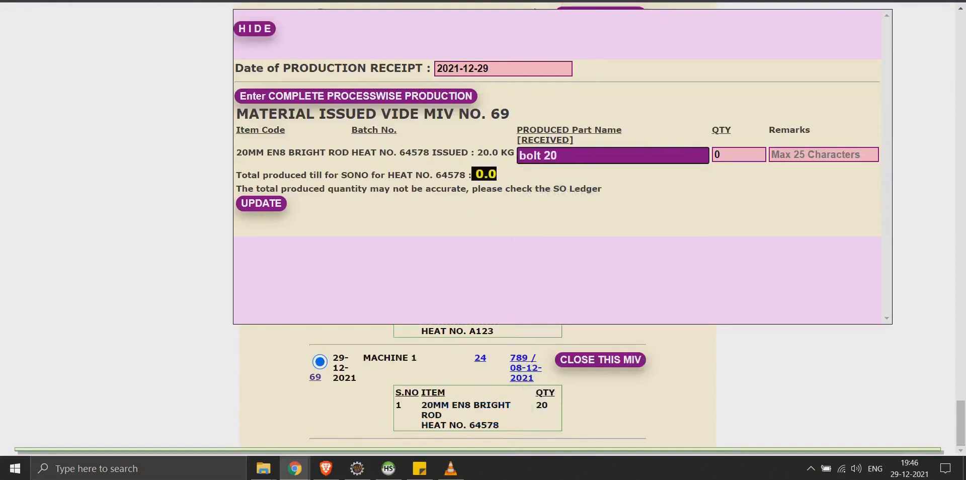
{"action": "key", "text": "BackSpace"}
{"action": "key", "text": "BackSpace"}
{"action": "type", "text": "m"}
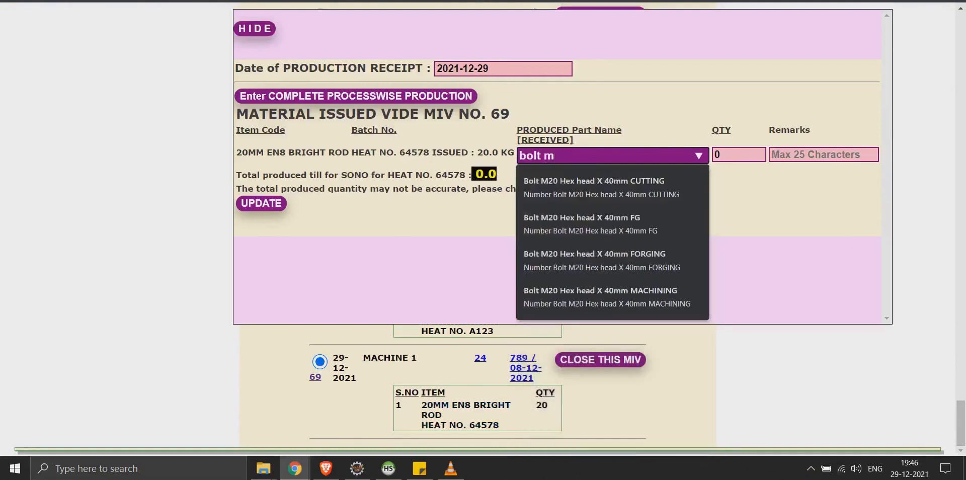
{"action": "type", "text": "20"}
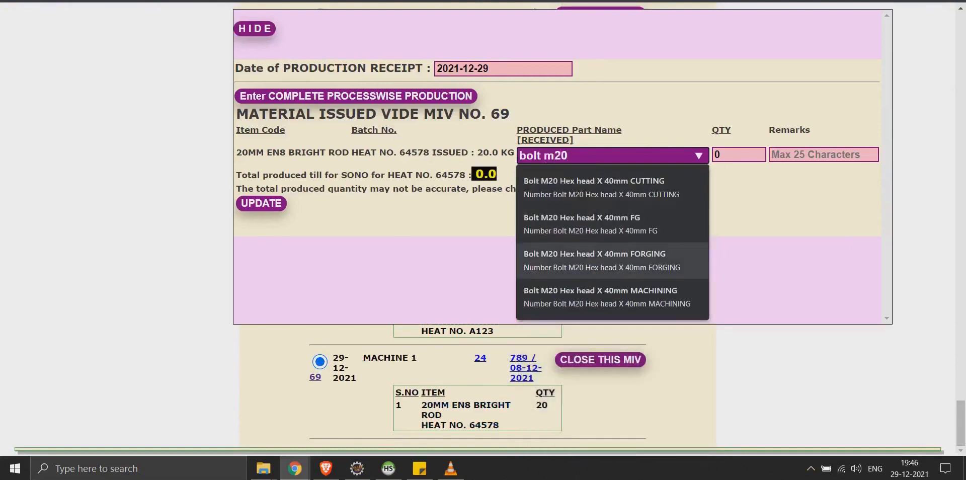
{"action": "key", "text": "Return"}
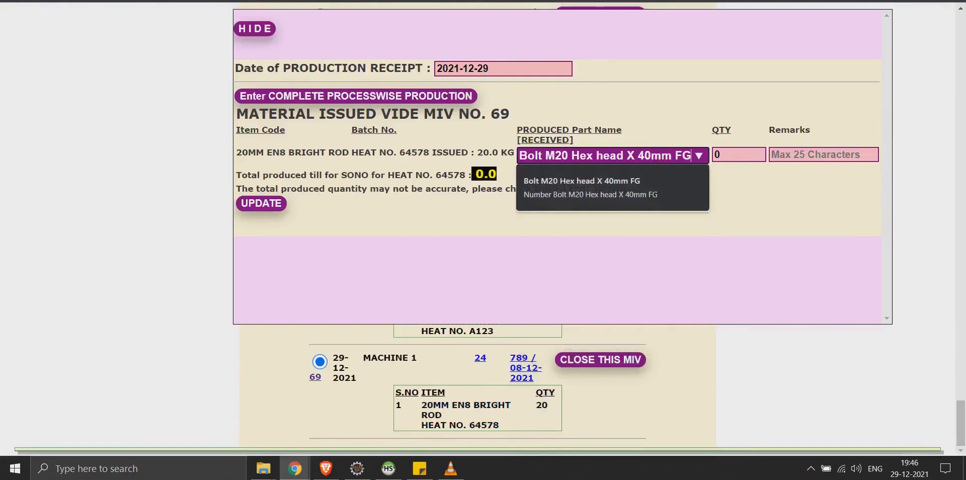
{"action": "key", "text": "Tab"}
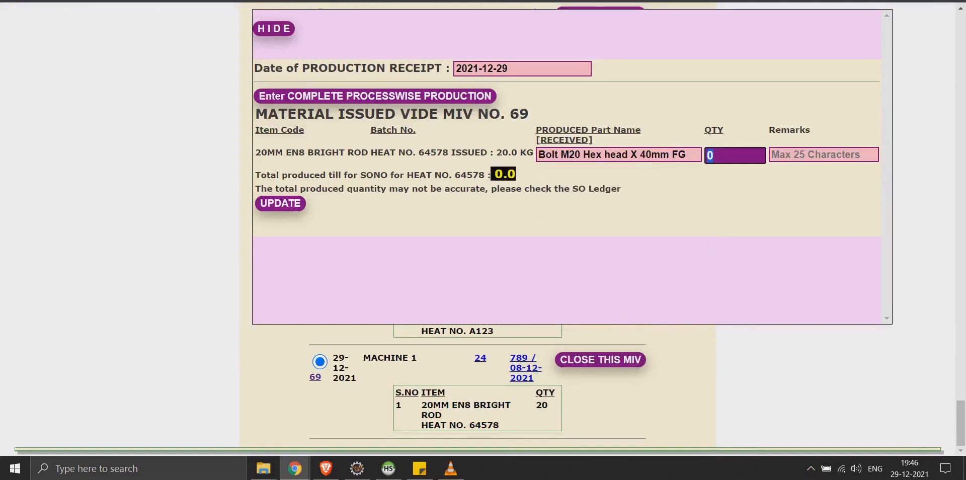
Record a produced quantity of 100 with the remark "as per drawing" and save the production receipt.
{"action": "type", "text": "100"}
{"action": "key", "text": "Tab"}
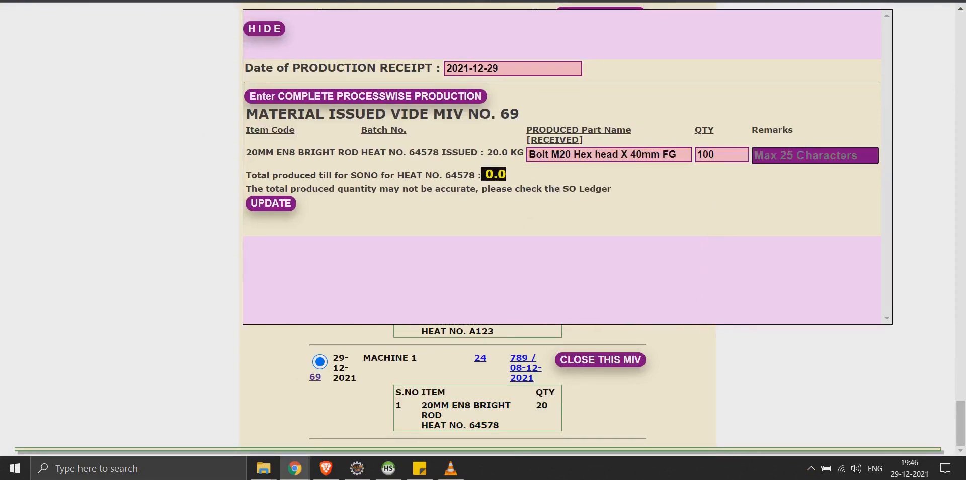
{"action": "type", "text": "as per dra"}
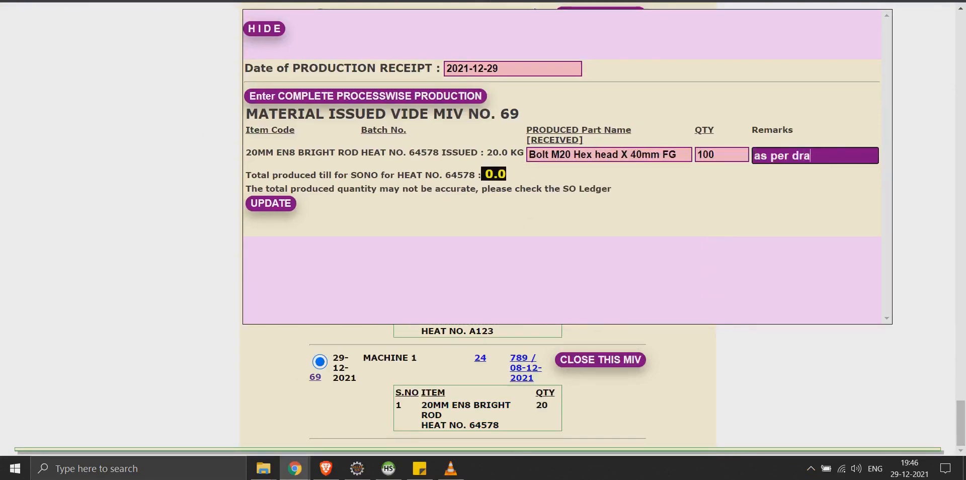
{"action": "type", "text": "wing"}
{"action": "key", "text": "Tab"}
{"action": "key", "text": "Tab"}
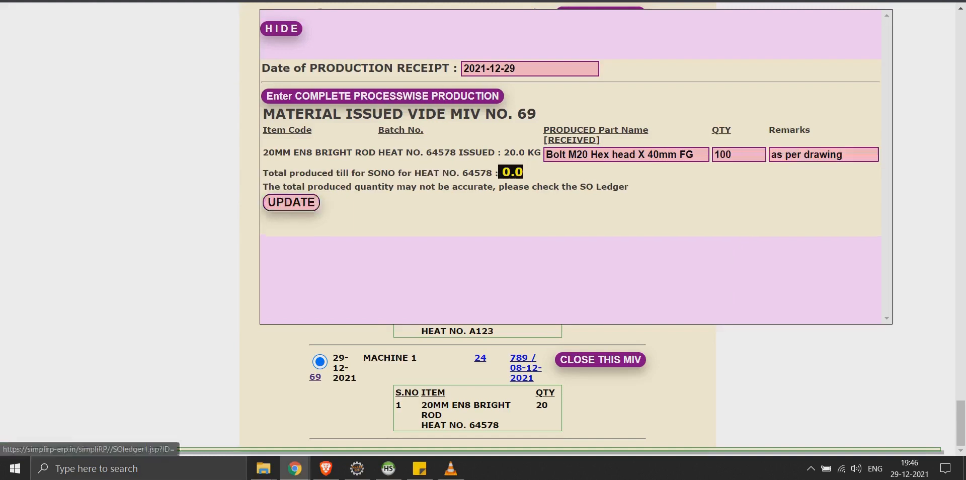
{"action": "key", "text": "Return"}
{"action": "key", "text": "Return"}
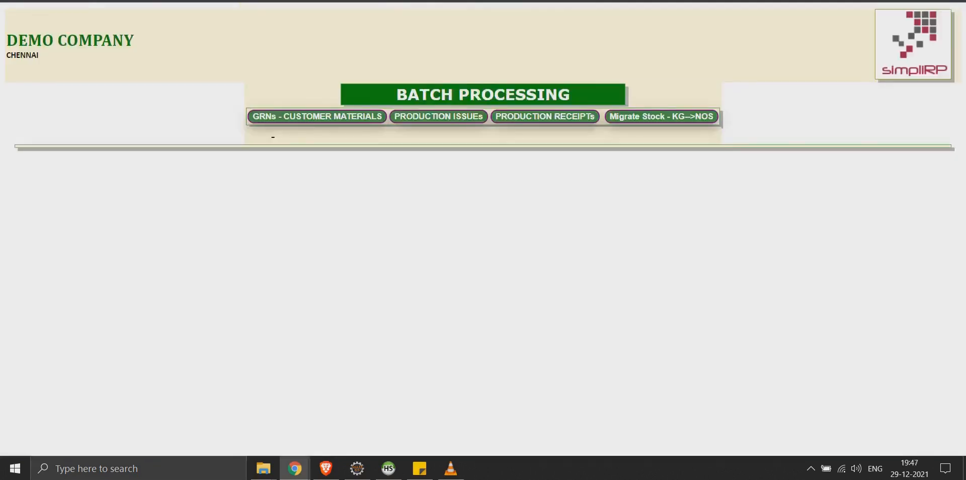
Leave batch processing and open the Material Issue and Receipts production report from the home page.
{"action": "key", "text": "ctrl+w"}
{"action": "scroll", "coordinate": [483, 229], "scroll_direction": "down", "scroll_amount": 20}
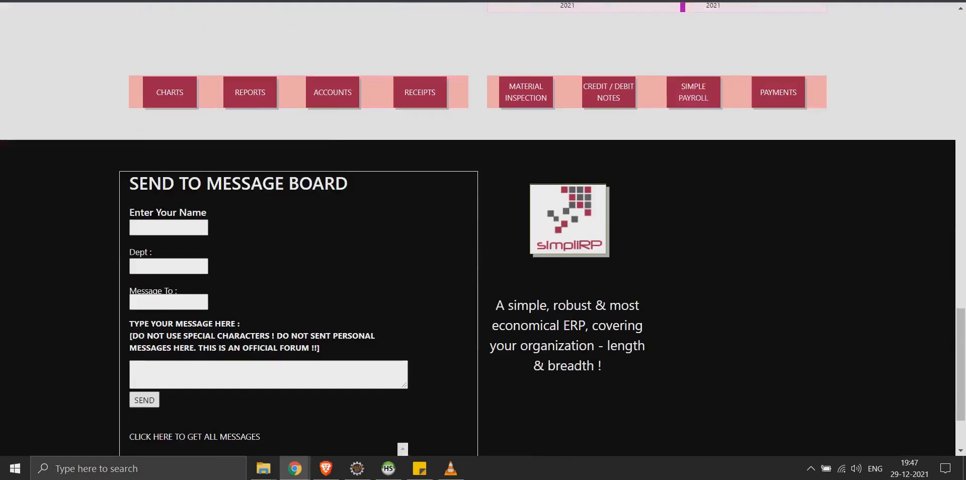
{"action": "mouse_move", "coordinate": [251, 92]}
{"action": "mouse_move", "coordinate": [277, 251]}
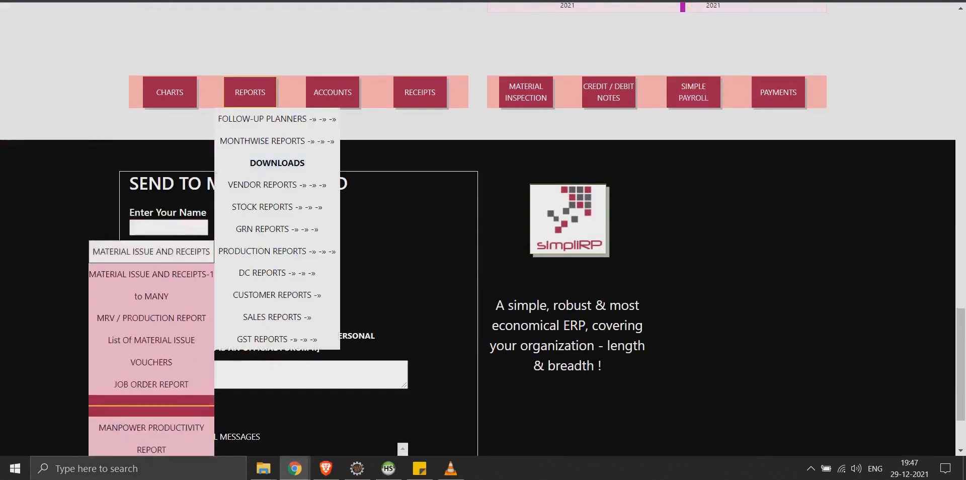
{"action": "left_click", "coordinate": [151, 252]}
Generate the Material Issue and Receipts report with both the MIV from and to dates set to 2021-12-29.
{"action": "left_click", "coordinate": [612, 99]}
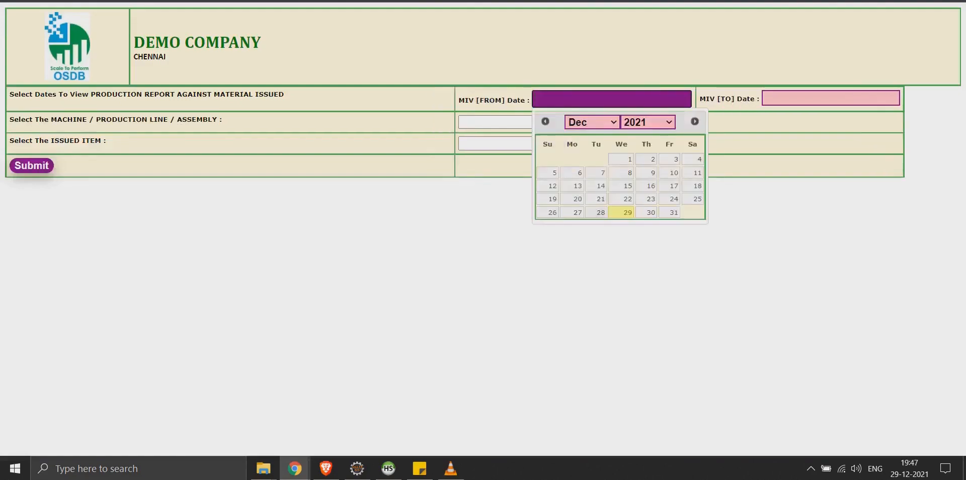
{"action": "left_click", "coordinate": [622, 212]}
{"action": "left_click", "coordinate": [830, 98]}
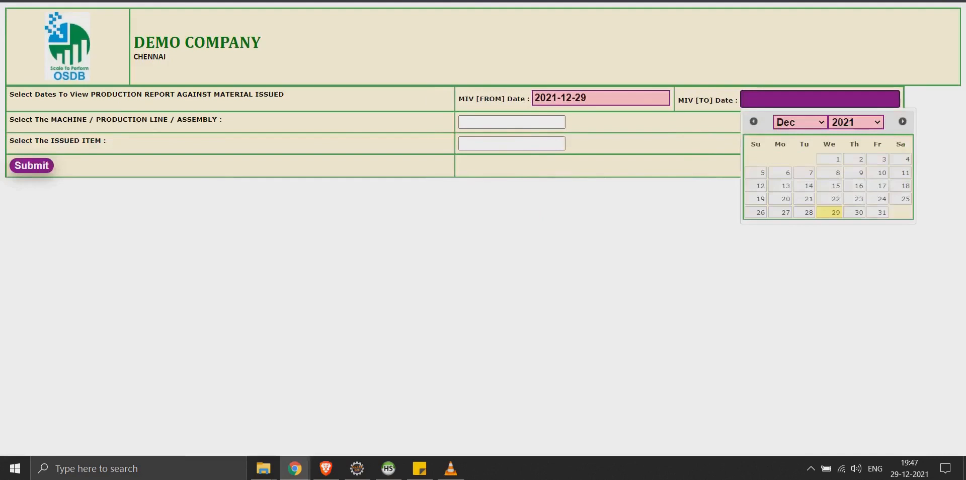
{"action": "left_click", "coordinate": [835, 212]}
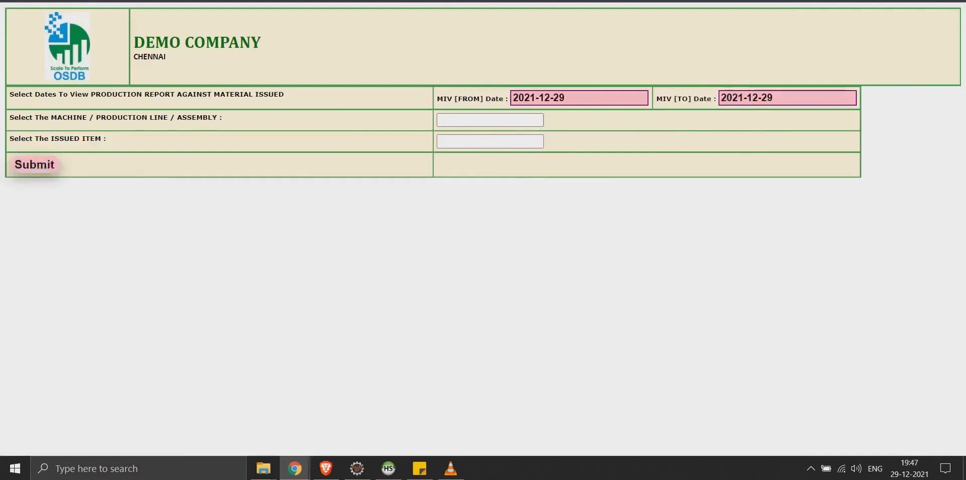
{"action": "left_click", "coordinate": [34, 164]}
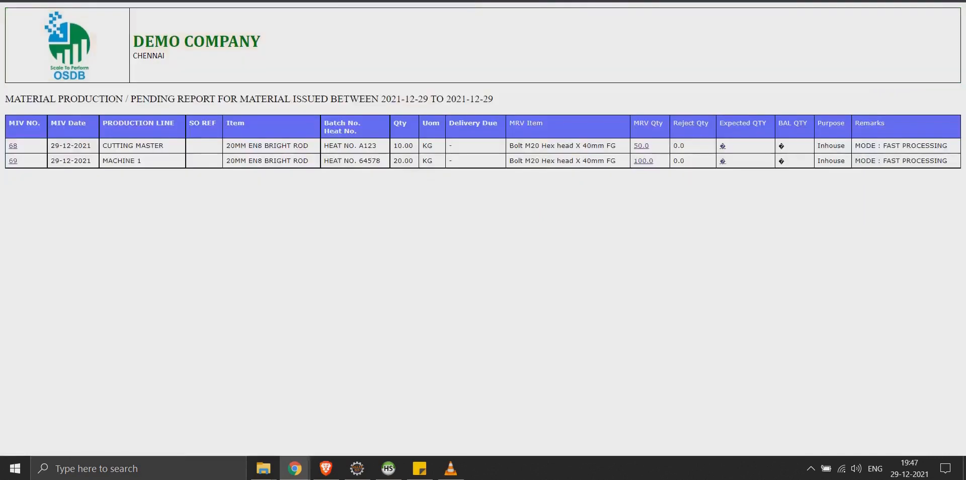
Examine the produced bolt quantity and the issued rod quantity for MIV 69 in the production report.
{"action": "left_click_drag", "start_coordinate": [654, 161], "coordinate": [579, 171]}
{"action": "left_click", "coordinate": [579, 173]}
{"action": "left_click_drag", "start_coordinate": [414, 161], "coordinate": [393, 161]}
{"action": "left_click", "coordinate": [393, 162]}
Open Raw Material Route Tracking from the home page's stock reports and set the from and to dates to 29-12-2021.
{"action": "key", "text": "ctrl+w"}
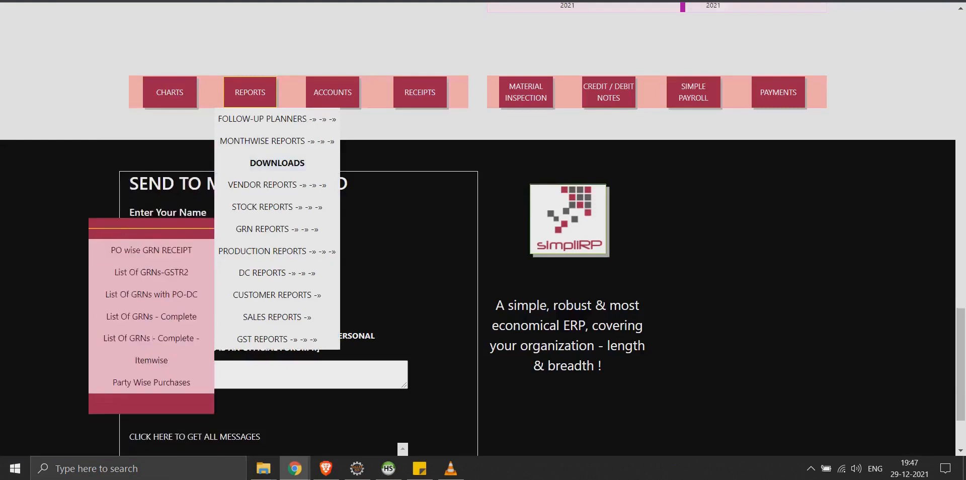
{"action": "mouse_move", "coordinate": [277, 207]}
{"action": "left_click", "coordinate": [151, 218]}
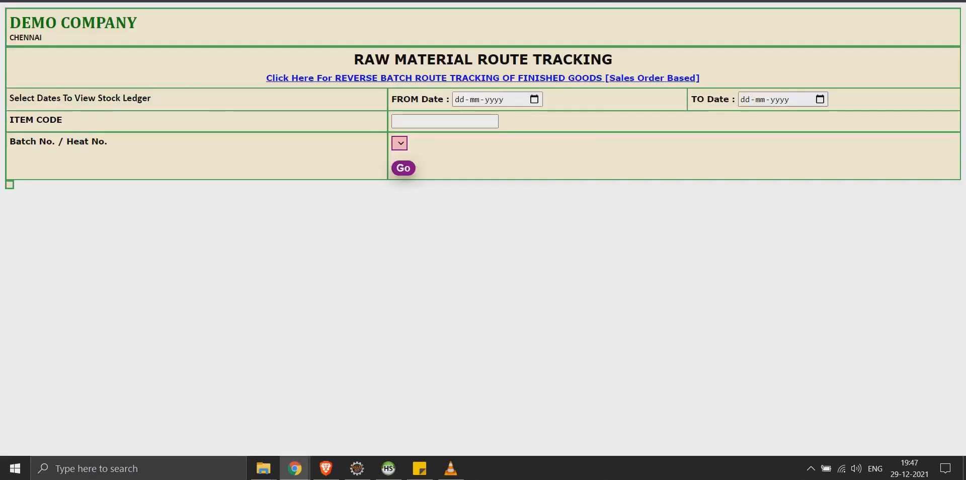
{"action": "left_click", "coordinate": [534, 99]}
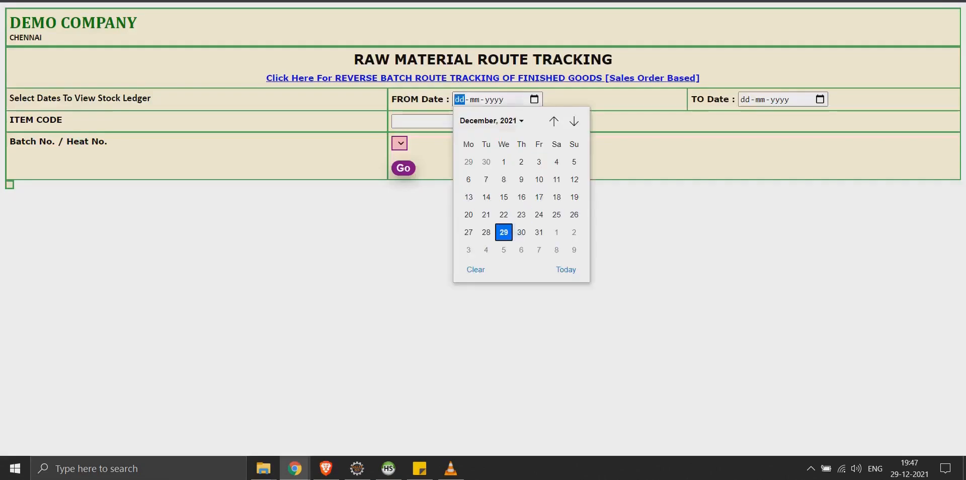
{"action": "left_click", "coordinate": [504, 232]}
{"action": "left_click", "coordinate": [820, 99]}
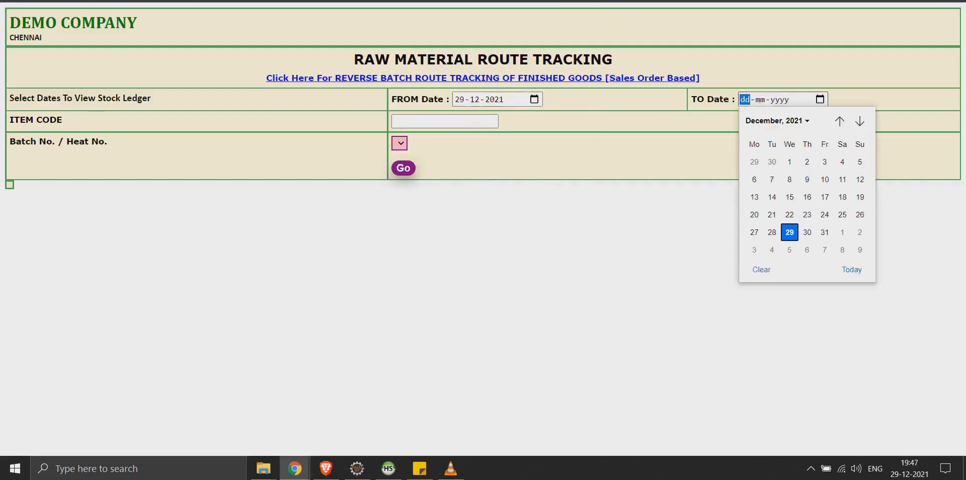
{"action": "left_click", "coordinate": [790, 233]}
Set the item code for the route tracking to 20MM EN8 BRIGHT ROD.
{"action": "left_click", "coordinate": [445, 121]}
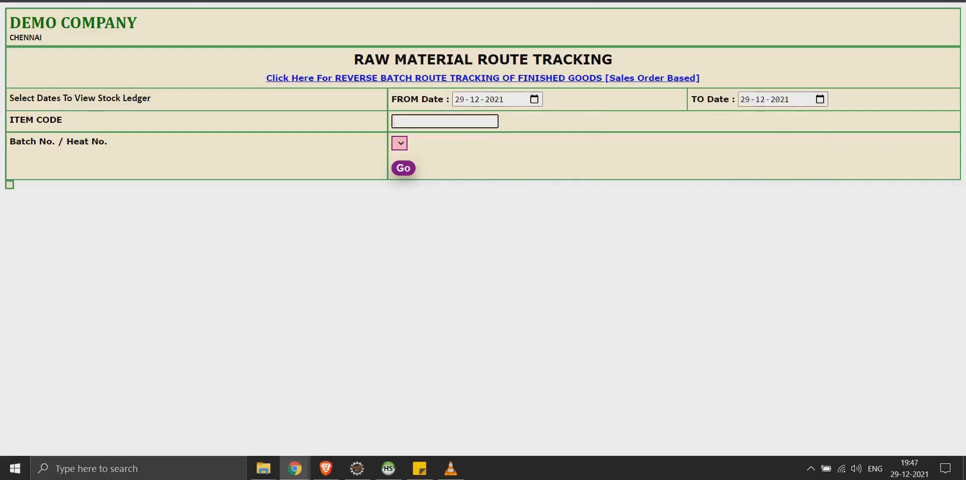
{"action": "type", "text": "20mm"}
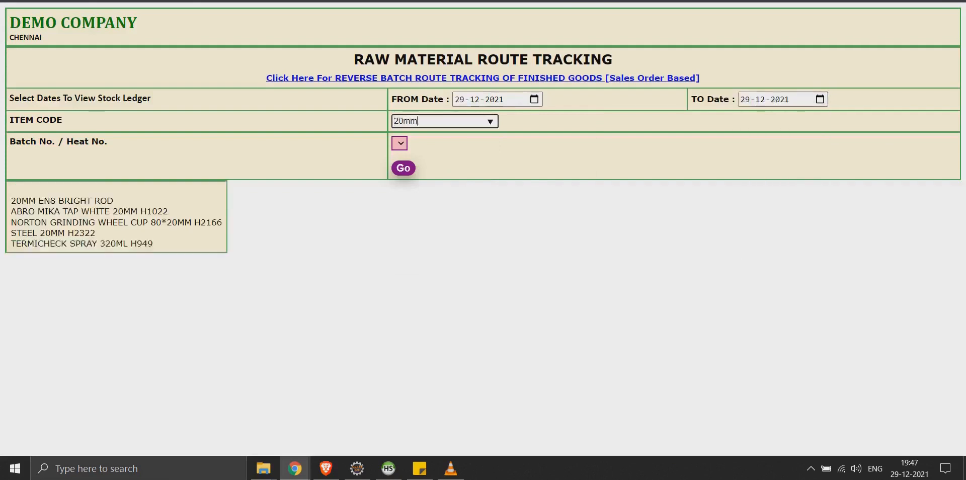
{"action": "key", "text": "Down"}
{"action": "key", "text": "Return"}
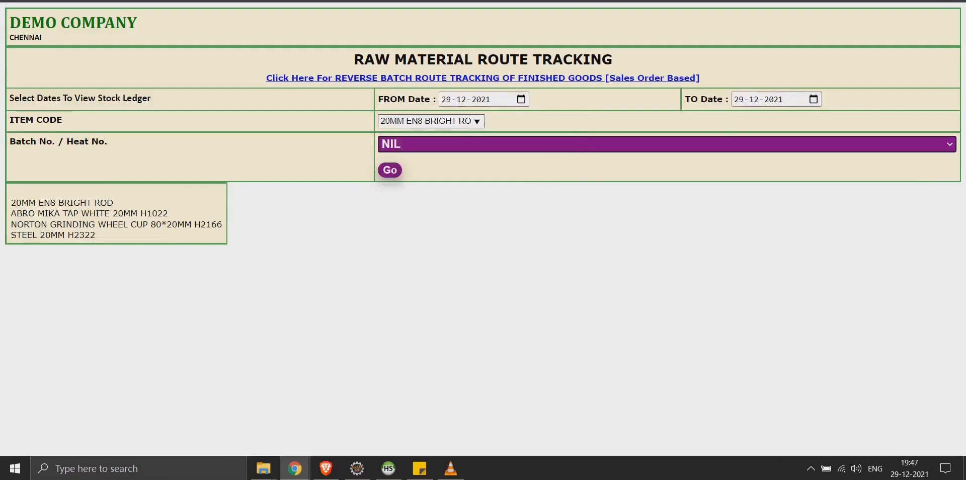
Check the heat number in the production report, select batch HEAT NO. 64578 for route tracking and generate the batch route report.
{"action": "left_click", "coordinate": [459, 144]}
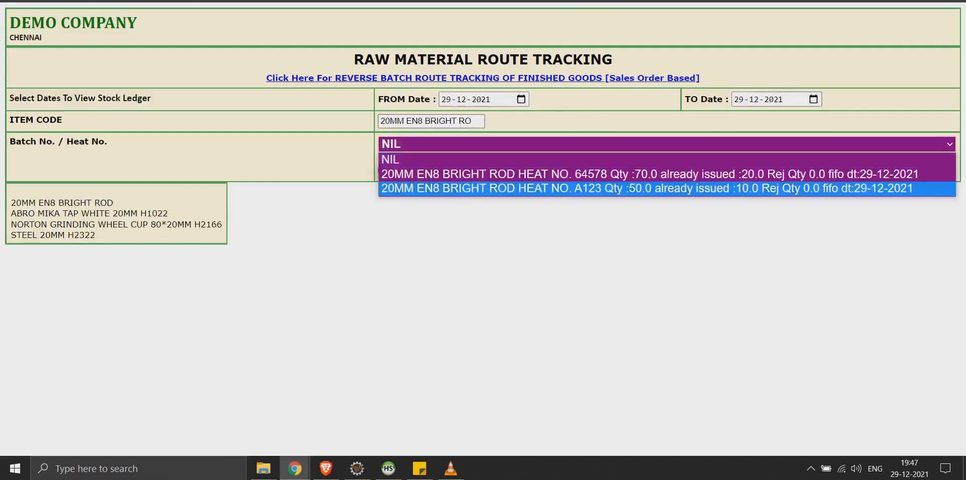
{"action": "key", "text": "ctrl+Tab"}
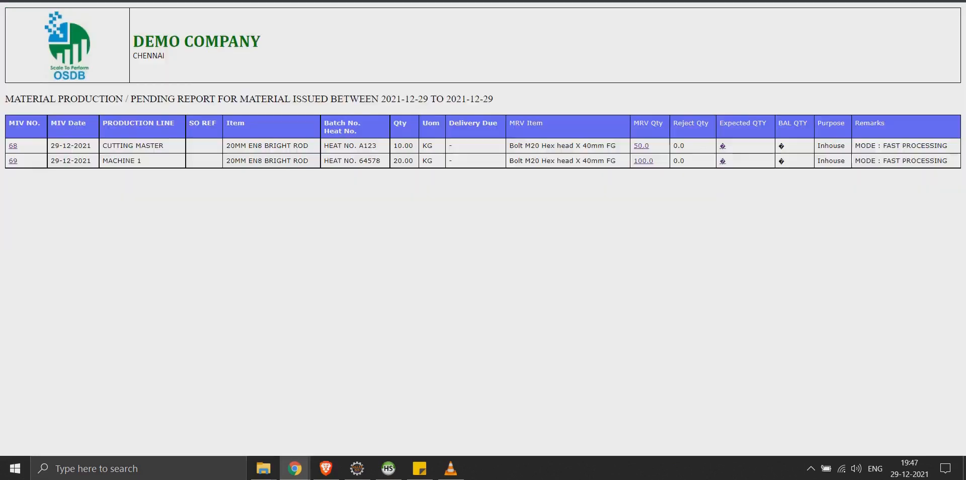
{"action": "left_click_drag", "start_coordinate": [381, 161], "coordinate": [359, 159]}
{"action": "key", "text": "ctrl+shift+Tab"}
{"action": "left_click", "coordinate": [667, 144]}
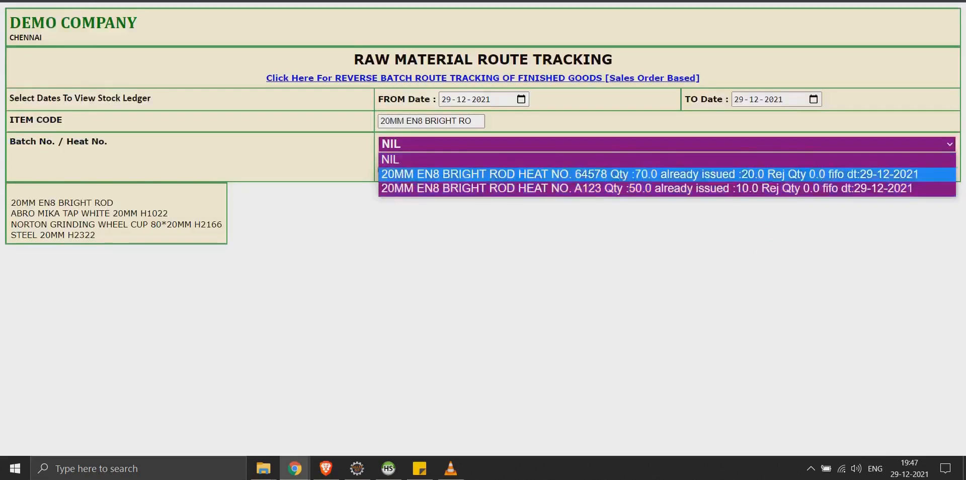
{"action": "left_click", "coordinate": [667, 175]}
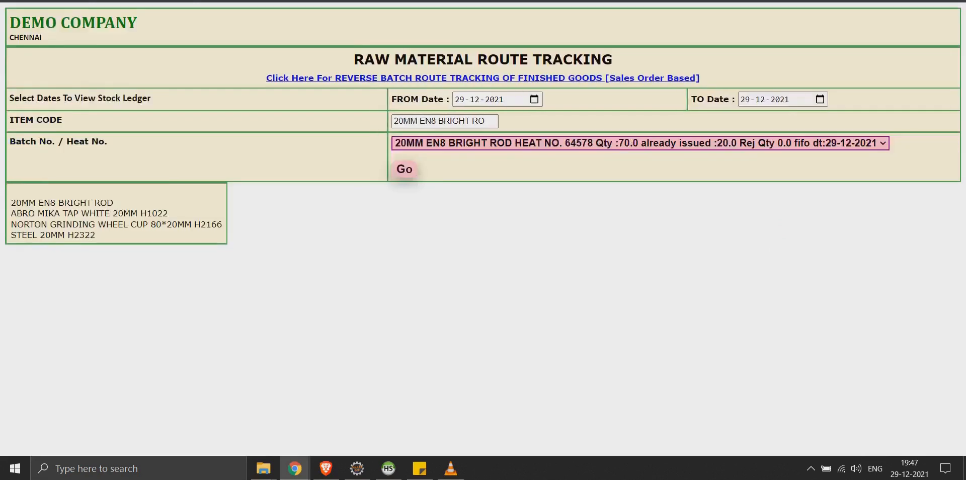
{"action": "left_click", "coordinate": [404, 169]}
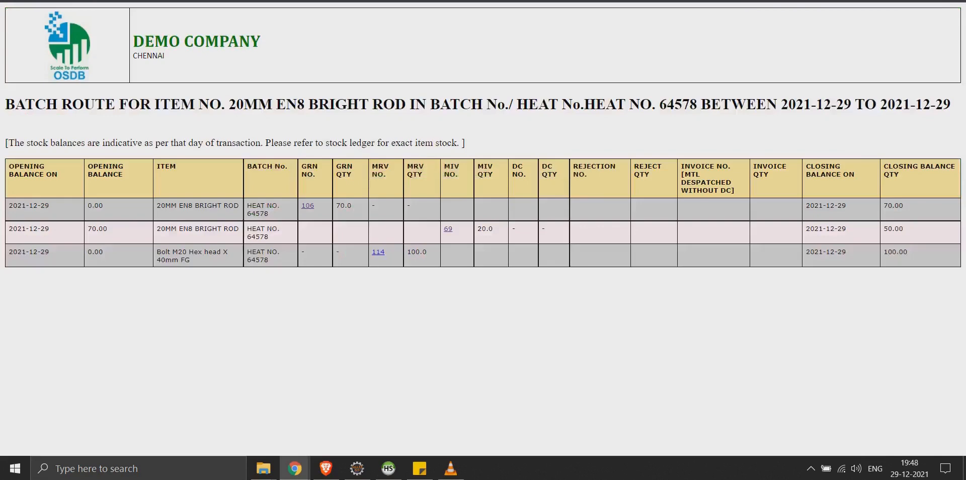
Examine the GRN, MIV and MRV quantities and the bolt's closing balance in the batch route for HEAT NO. 64578.
{"action": "left_click_drag", "start_coordinate": [352, 206], "coordinate": [336, 205]}
{"action": "left_click_drag", "start_coordinate": [495, 229], "coordinate": [477, 228]}
{"action": "left_click_drag", "start_coordinate": [428, 252], "coordinate": [407, 252]}
{"action": "left_click_drag", "start_coordinate": [192, 260], "coordinate": [157, 252]}
{"action": "left_click", "coordinate": [157, 253]}
{"action": "double_click", "coordinate": [893, 251]}
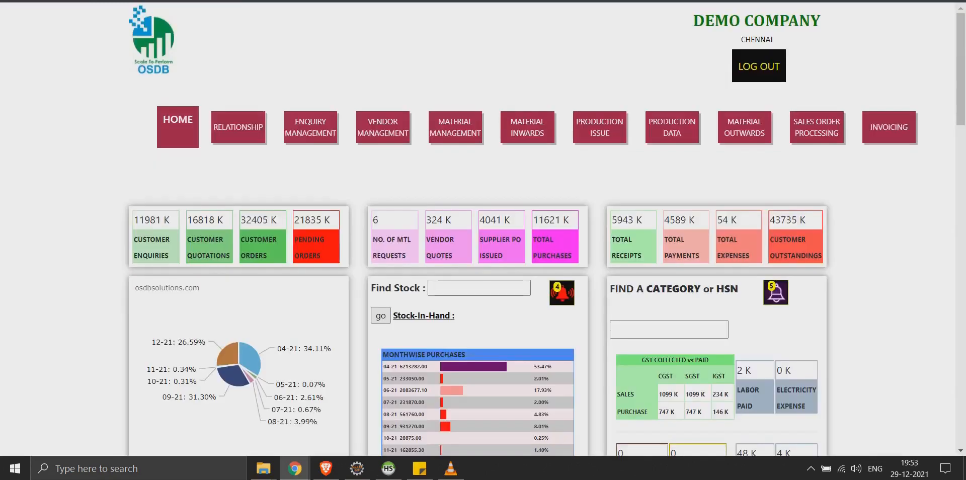
Look up the stock in hand of "Bolt M20 Hex head X 40mm FG" on the home page.
{"action": "type", "text": "bolt"}
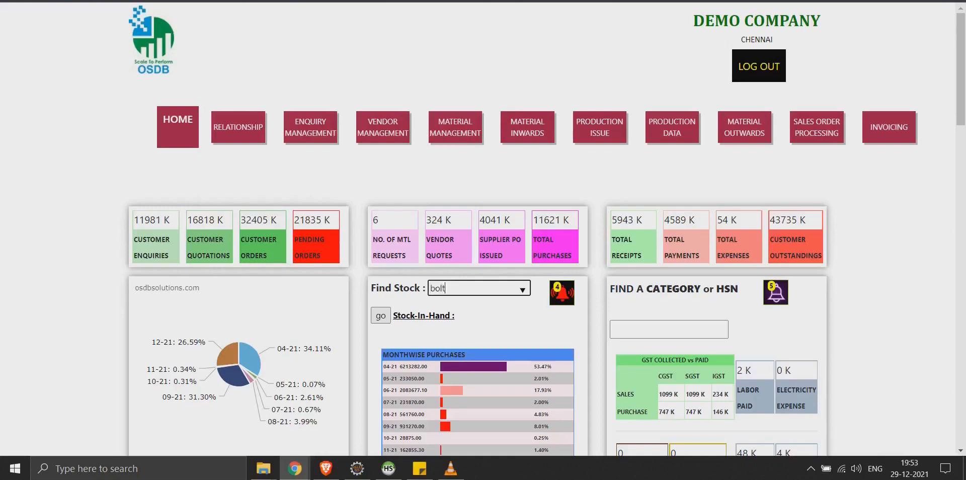
{"action": "type", "text": " m2"}
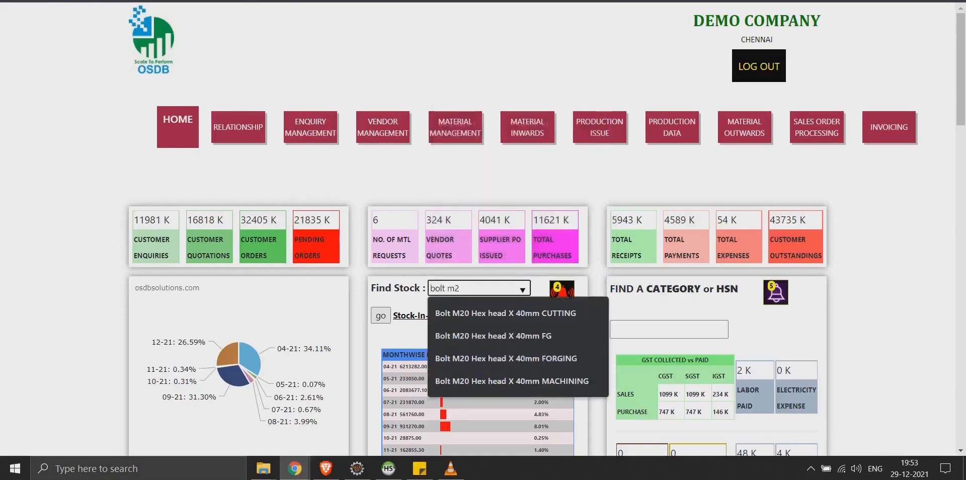
{"action": "key", "text": "Down"}
{"action": "key", "text": "Down"}
{"action": "key", "text": "Return"}
{"action": "key", "text": "Tab"}
{"action": "key", "text": "Return"}
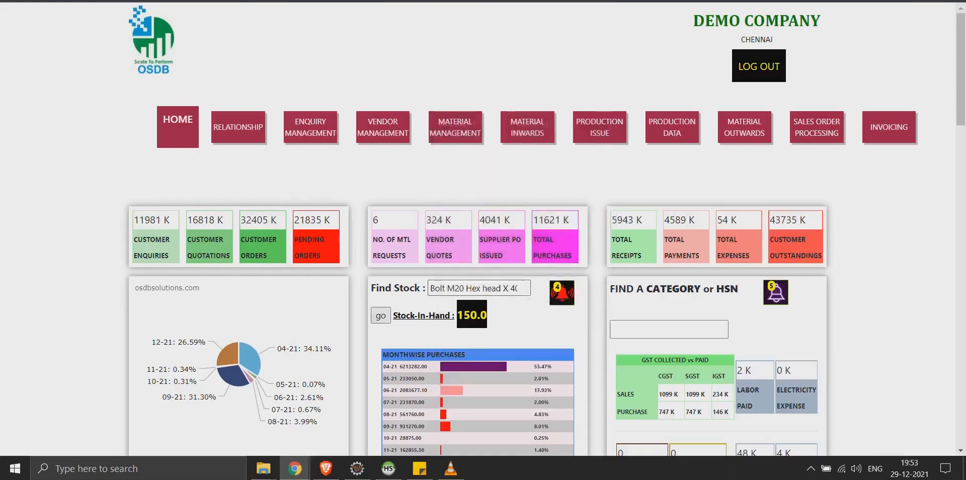
{"action": "left_click_drag", "start_coordinate": [458, 315], "coordinate": [487, 315]}
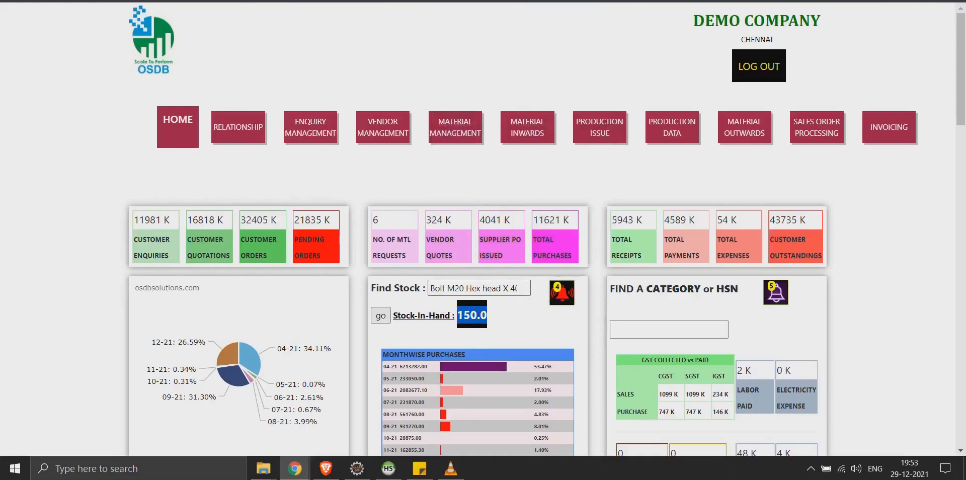
{"action": "left_click", "coordinate": [491, 318]}
Compare the MRV quantities in the production report and open the MIV statement for MIV 69.
{"action": "key", "text": "ctrl+Tab"}
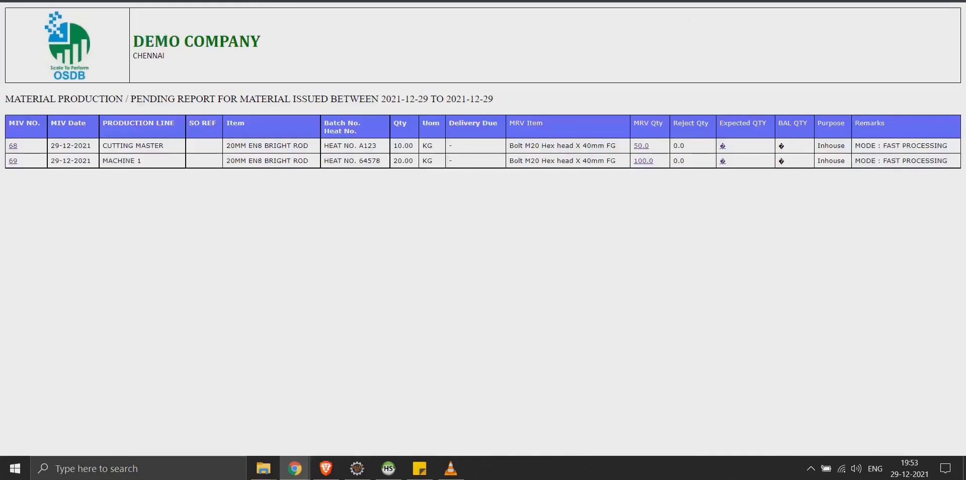
{"action": "left_click_drag", "start_coordinate": [657, 161], "coordinate": [634, 146]}
{"action": "left_click", "coordinate": [622, 187]}
{"action": "mouse_move", "coordinate": [18, 161]}
{"action": "left_mouse_down"}
{"action": "mouse_move", "coordinate": [9, 148]}
{"action": "mouse_move", "coordinate": [9, 161]}
{"action": "left_mouse_up"}
{"action": "left_click", "coordinate": [27, 187]}
{"action": "left_click", "coordinate": [12, 160]}
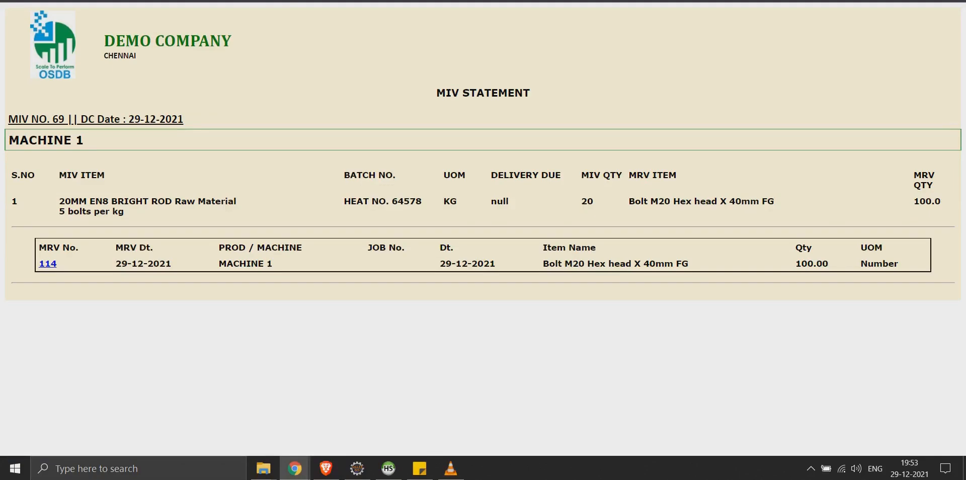
Examine the MIV 69 statement's issued rod, batch number, produced bolt item and MRV number.
{"action": "left_click_drag", "start_coordinate": [530, 93], "coordinate": [436, 93]}
{"action": "left_click", "coordinate": [436, 93]}
{"action": "left_click_drag", "start_coordinate": [124, 212], "coordinate": [59, 202]}
{"action": "left_click_drag", "start_coordinate": [422, 202], "coordinate": [344, 201]}
{"action": "left_click", "coordinate": [344, 201]}
{"action": "left_click_drag", "start_coordinate": [543, 264], "coordinate": [688, 264]}
{"action": "left_click", "coordinate": [689, 264]}
{"action": "left_click_drag", "start_coordinate": [57, 264], "coordinate": [39, 263]}
{"action": "left_click", "coordinate": [37, 265]}
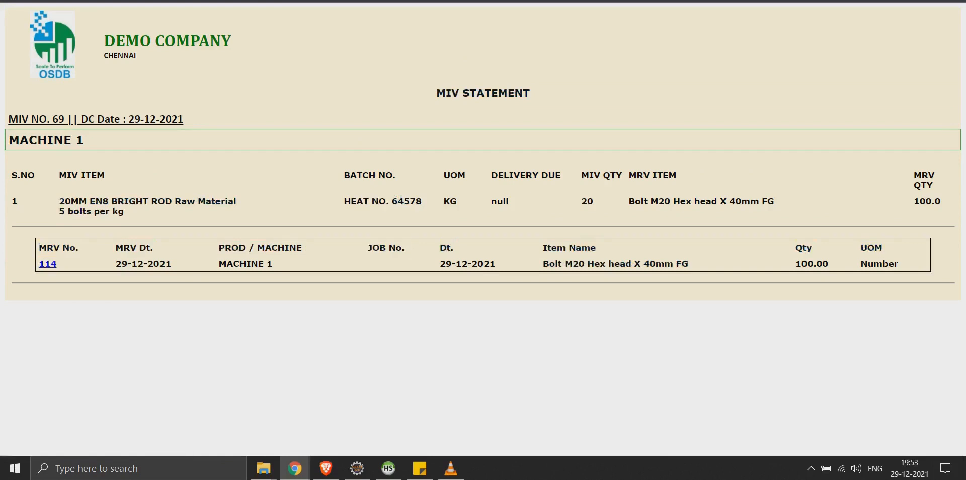